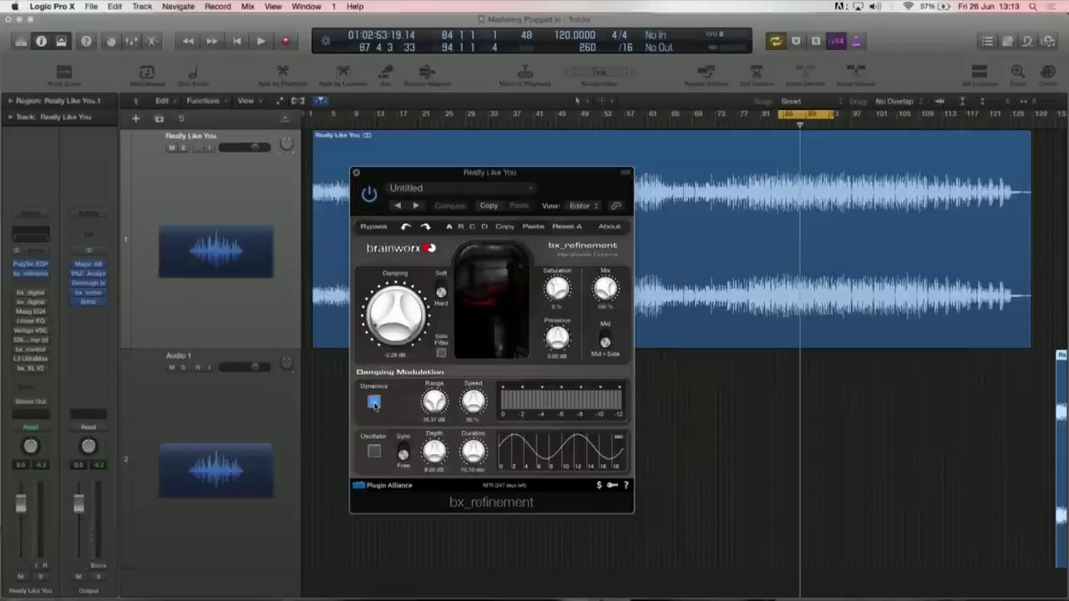
Audition bx_refinement on the looped section, close it and stop playback, and enable the bx_digital V2 equalizer on the Really Like You track.
{"action": "key", "text": "space"}
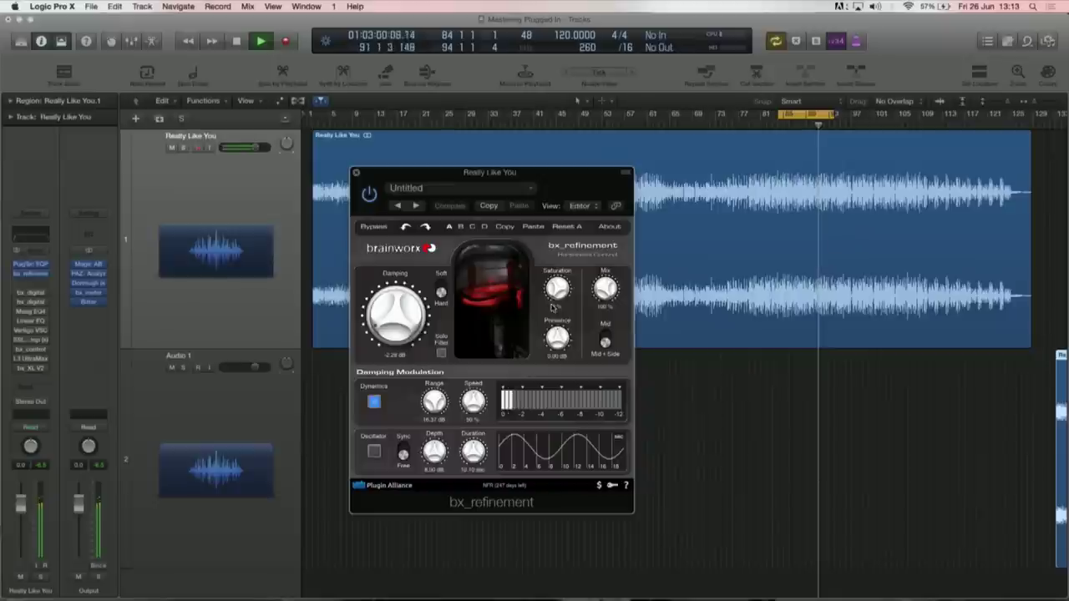
{"action": "left_click", "coordinate": [357, 174]}
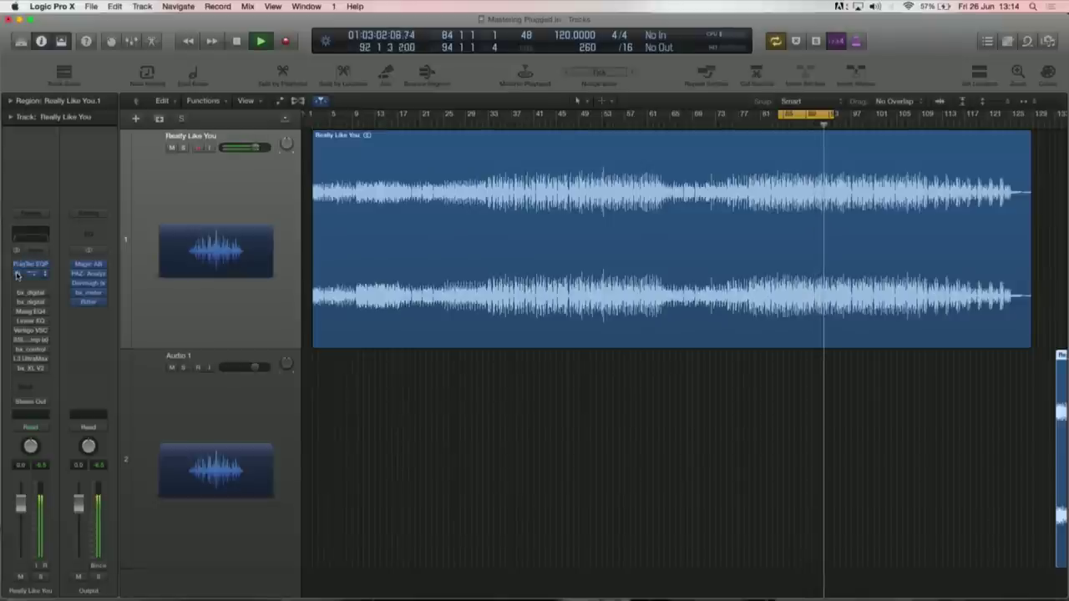
{"action": "key", "text": "space"}
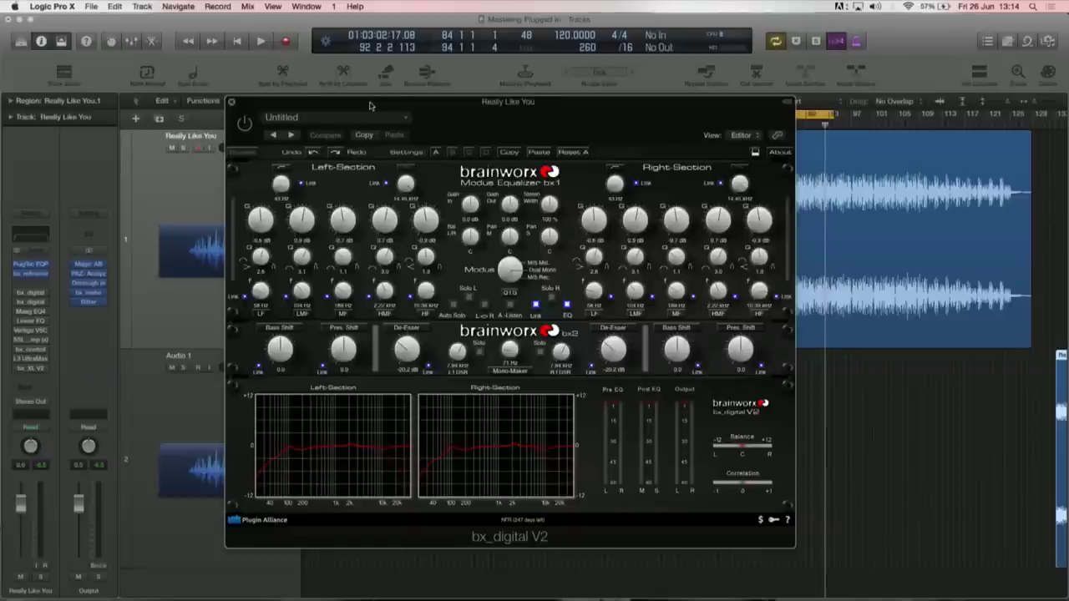
{"action": "left_click", "coordinate": [245, 124]}
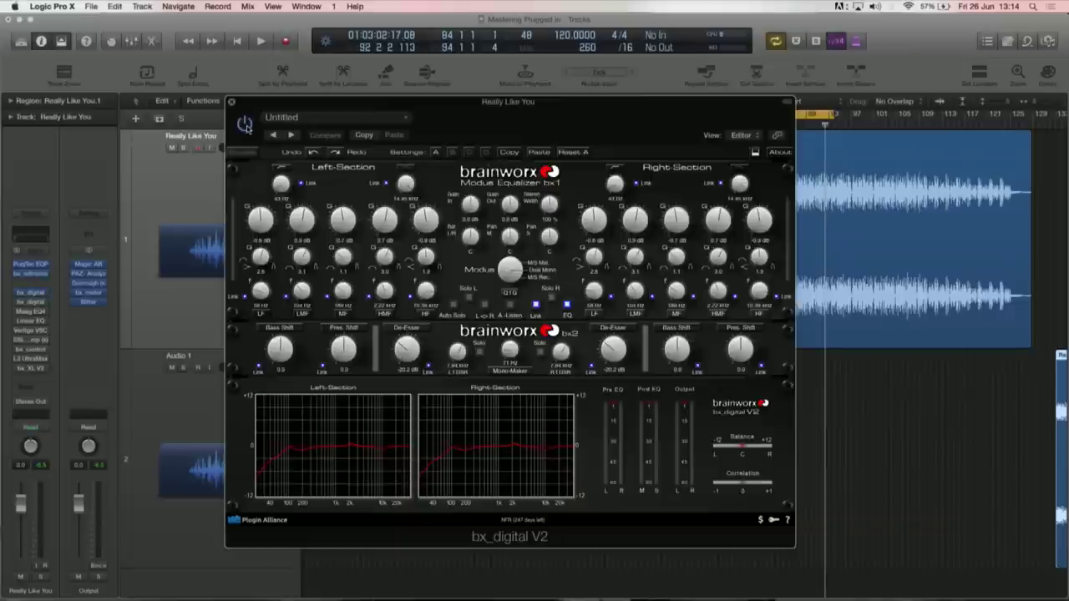
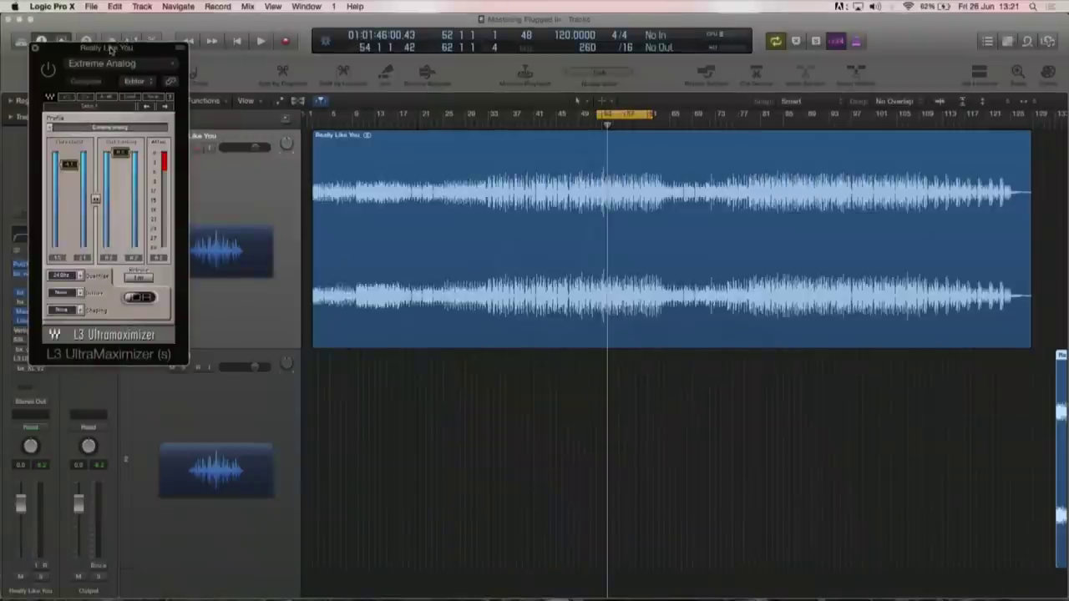
Audition the L3 UltraMaximizer with the Extreme Analog preset on the looped section, close its window and stop playback.
{"action": "left_click_drag", "start_coordinate": [116, 50], "coordinate": [584, 270]}
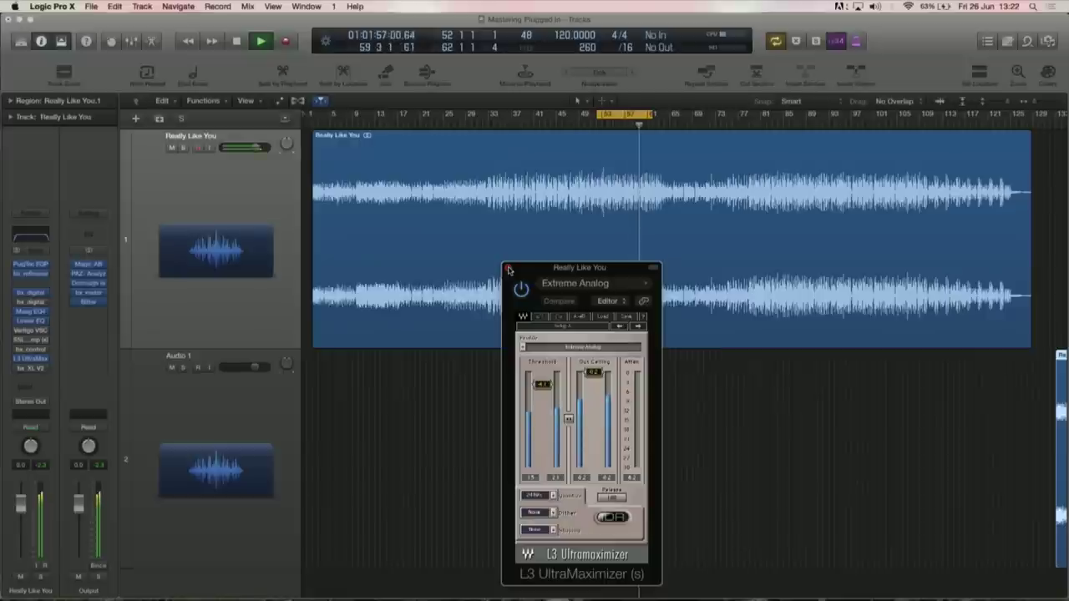
{"action": "left_click", "coordinate": [507, 269]}
{"action": "key", "text": "space"}
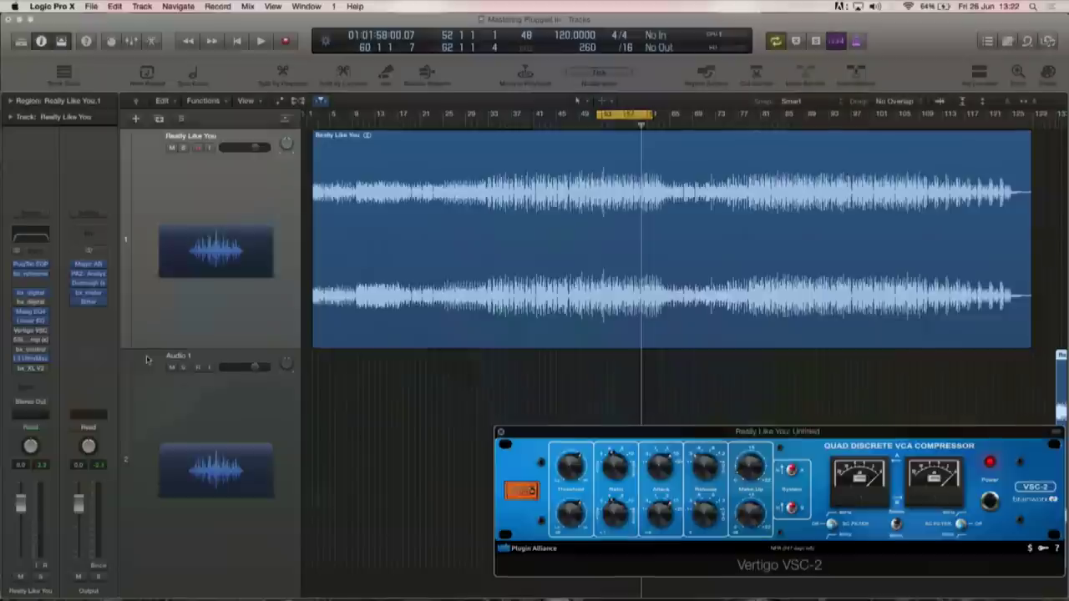
Enable the SSLComp bus compressor on the Really Like You track, audition it on the looped section, and close its window.
{"action": "left_click", "coordinate": [32, 340]}
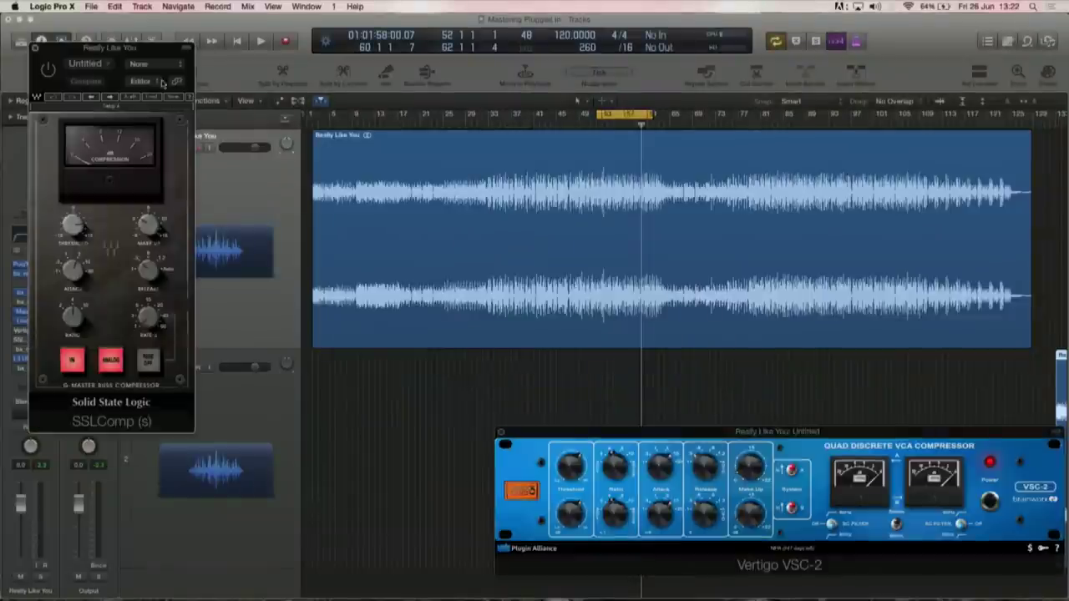
{"action": "left_click_drag", "start_coordinate": [127, 53], "coordinate": [401, 194]}
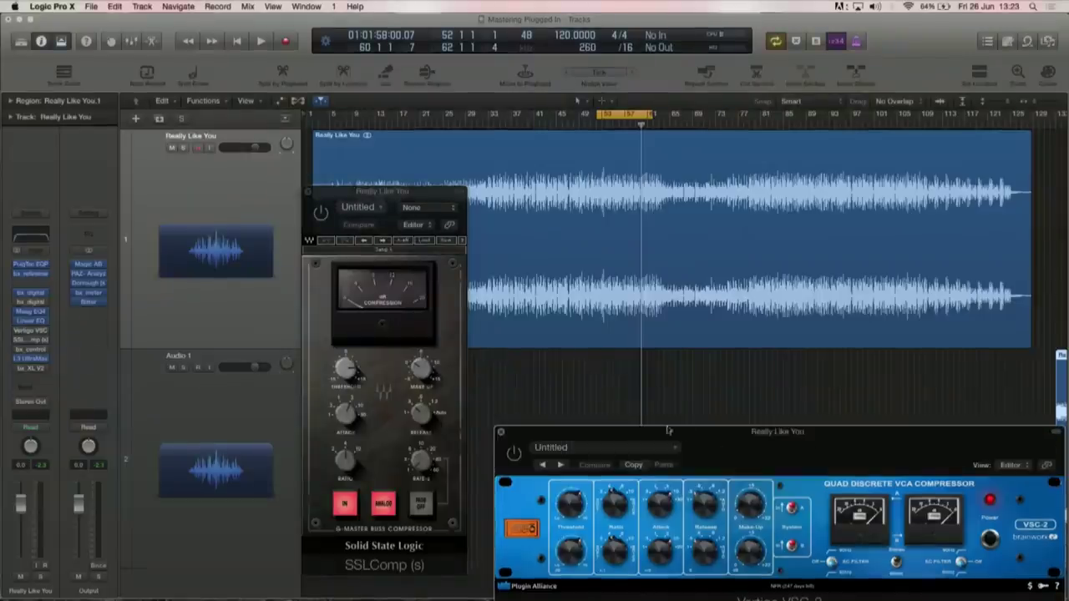
{"action": "left_click", "coordinate": [321, 214]}
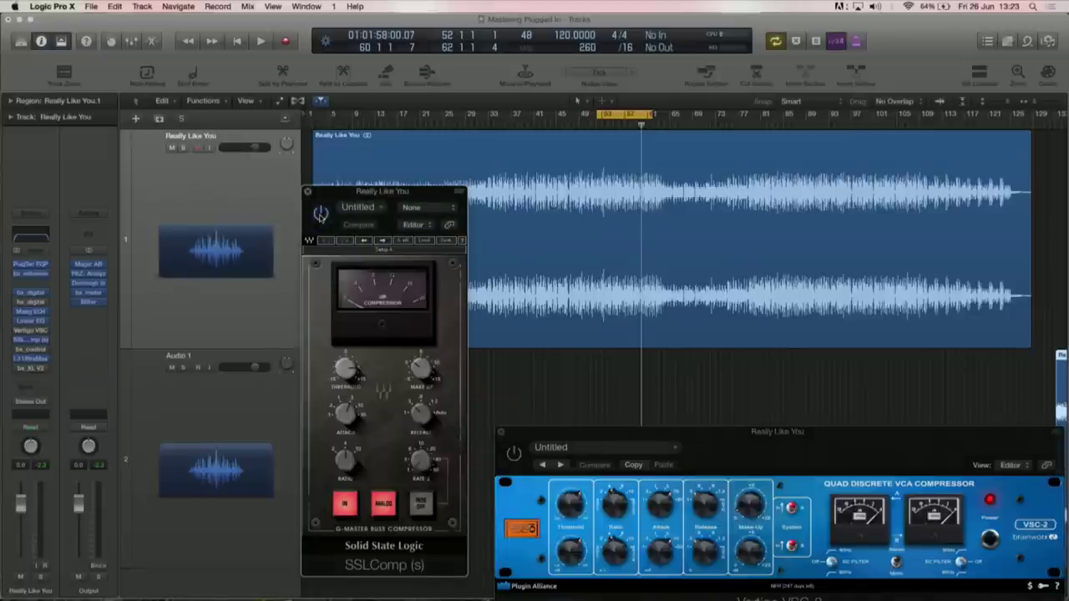
{"action": "key", "text": "space"}
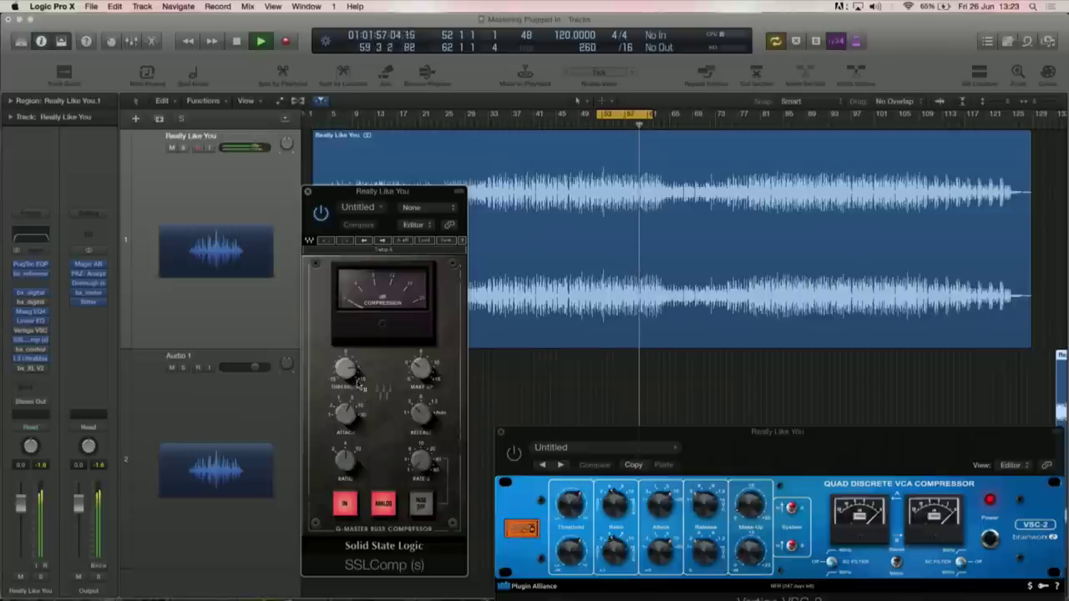
{"action": "mouse_move", "coordinate": [349, 458]}
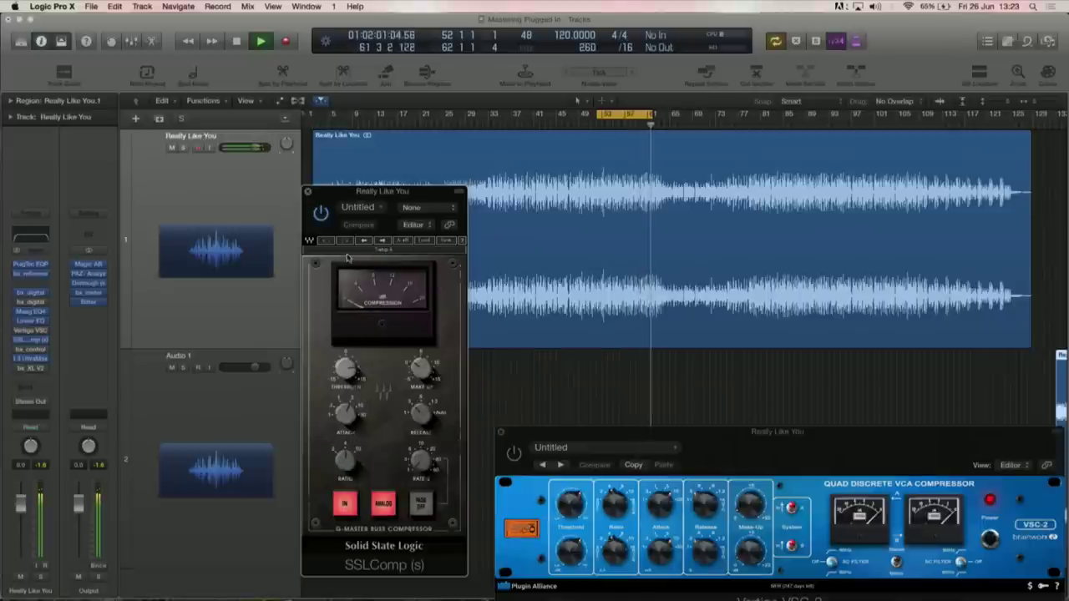
{"action": "mouse_move", "coordinate": [345, 369]}
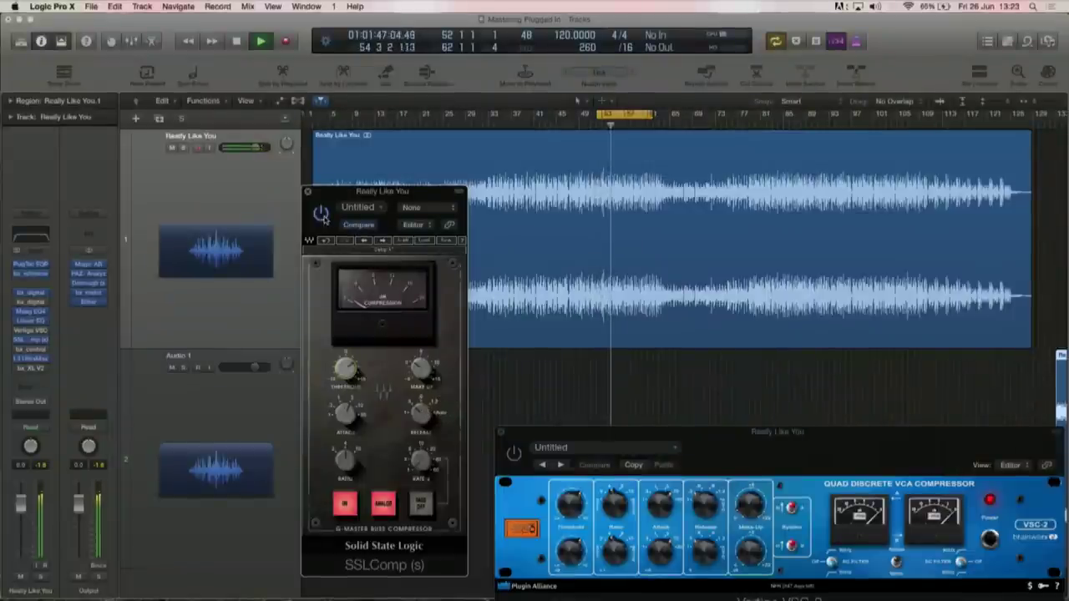
{"action": "left_click", "coordinate": [307, 191]}
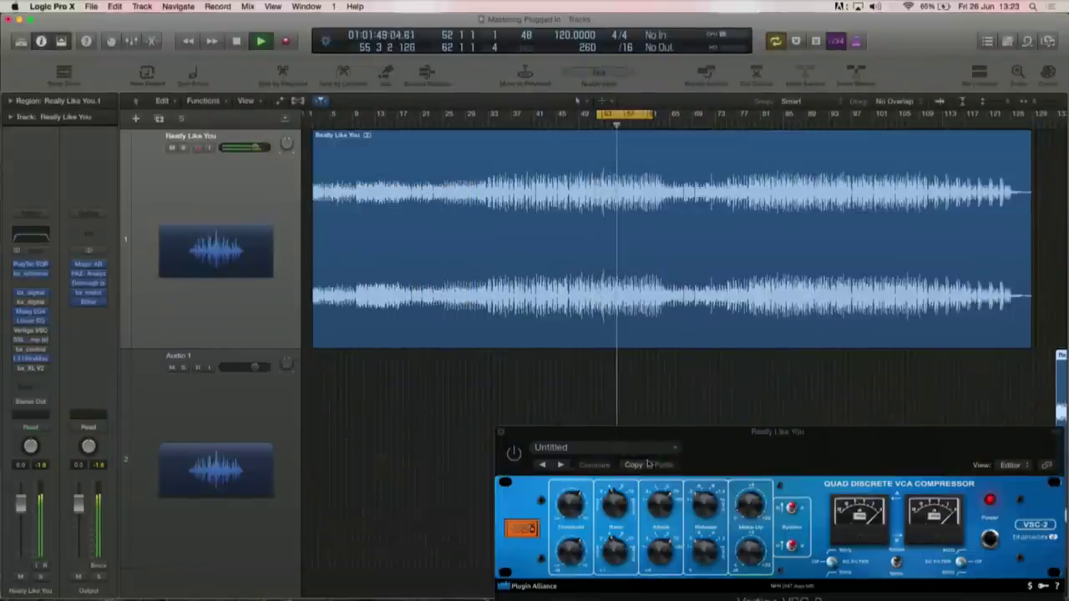
Bring the Vertigo VSC-2 compressor into clear view and switch its first channel's sidechain filter during playback.
{"action": "left_click_drag", "start_coordinate": [687, 434], "coordinate": [573, 357]}
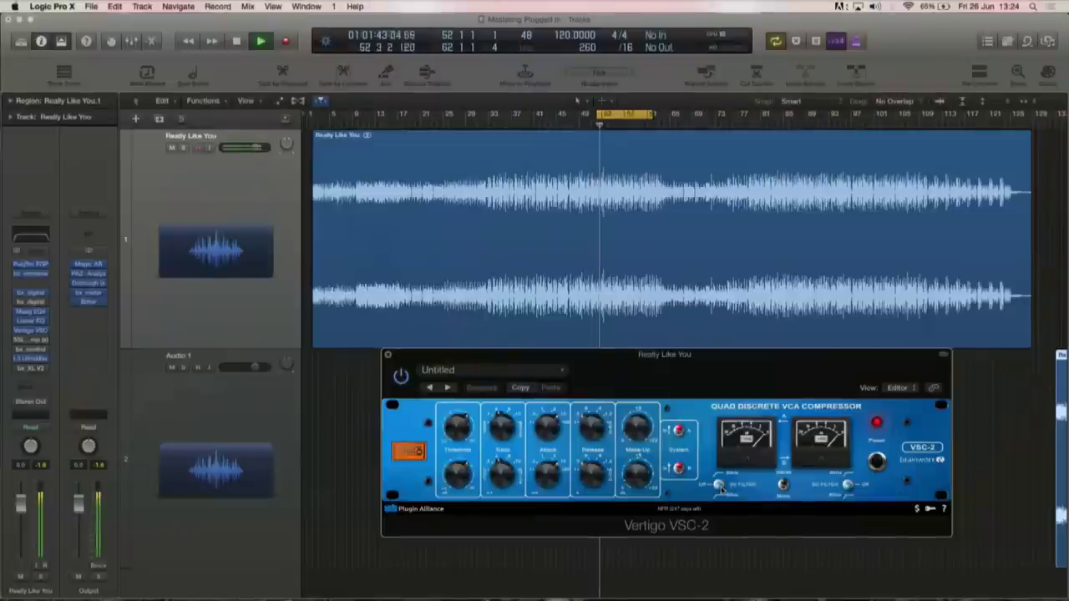
{"action": "left_click", "coordinate": [719, 486]}
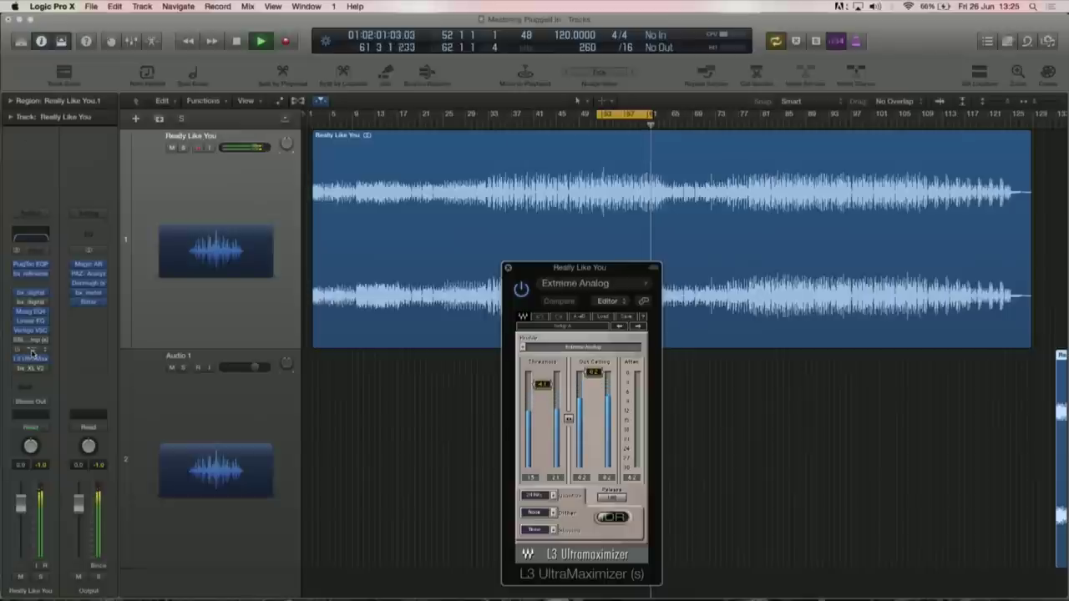
Open bx_control V2 on the Really Like You track and enable it, close it and the L3 UltraMaximizer, and stop playback.
{"action": "left_click", "coordinate": [31, 350]}
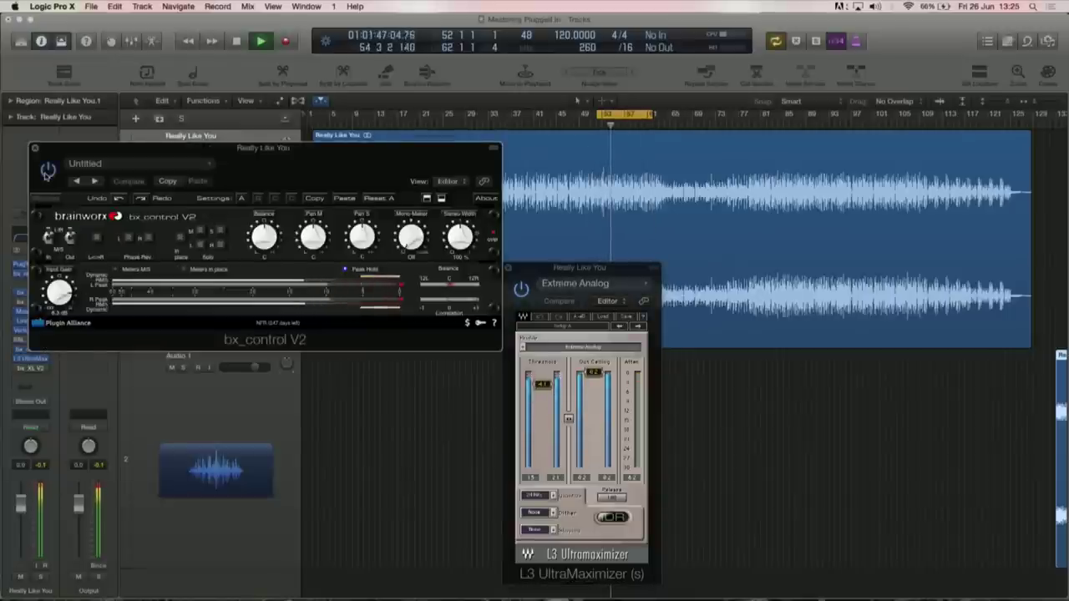
{"action": "left_click", "coordinate": [35, 148]}
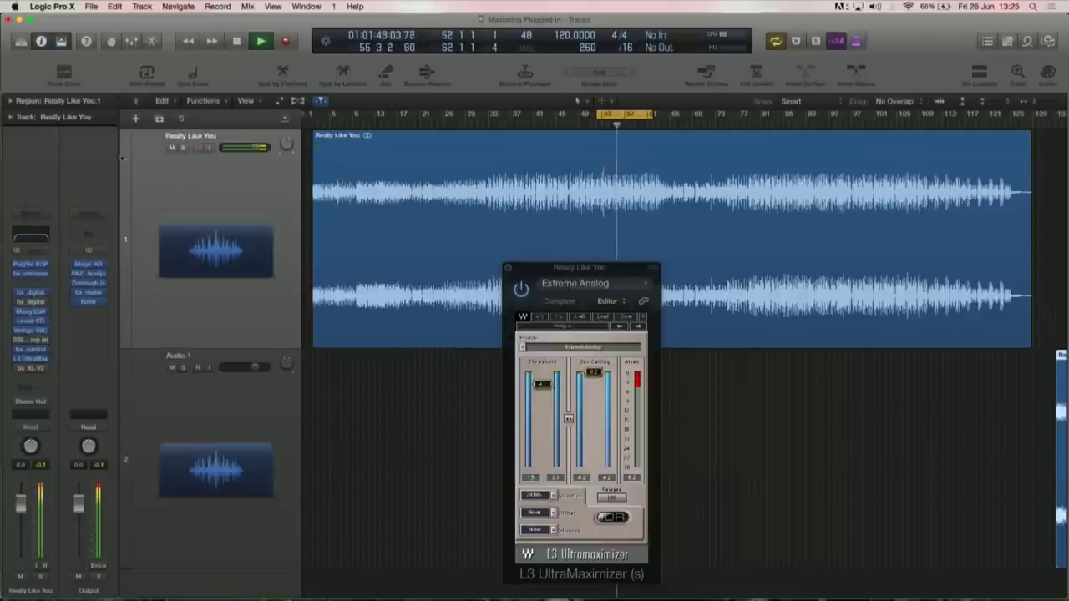
{"action": "left_click", "coordinate": [511, 271]}
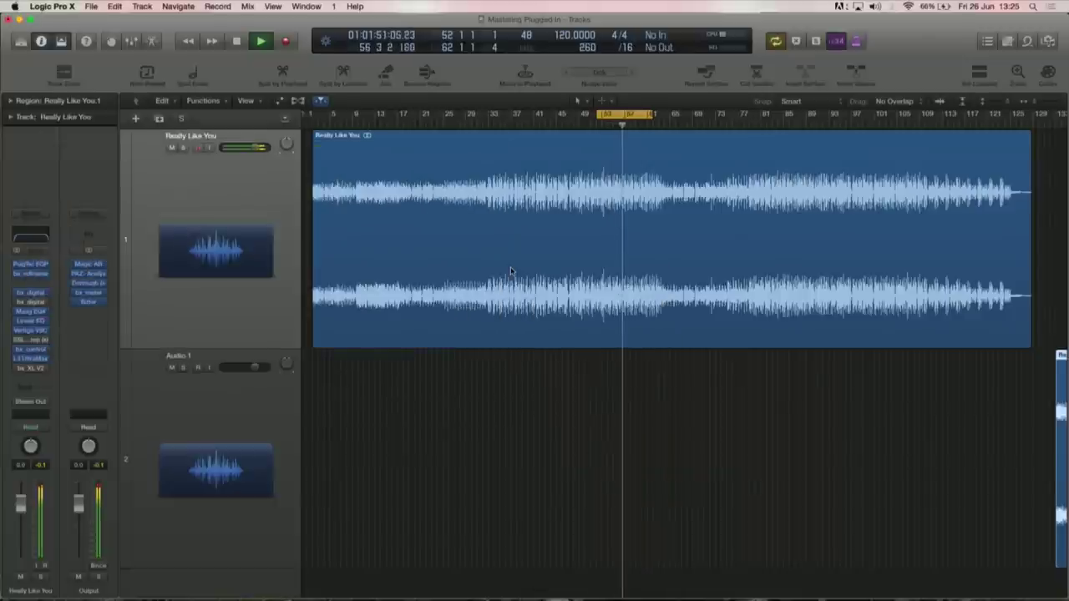
{"action": "key", "text": "space"}
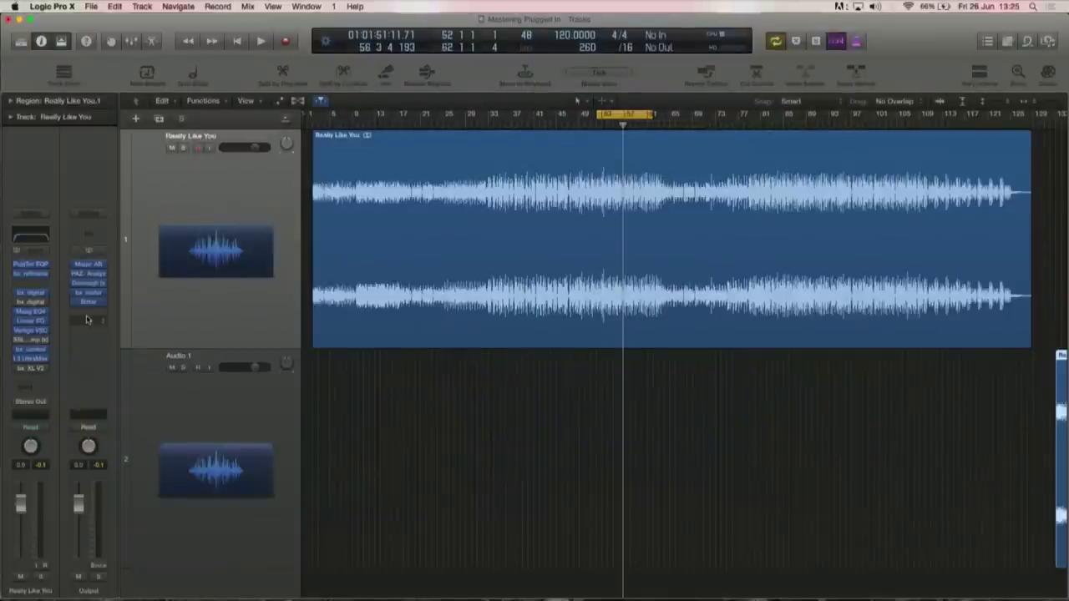
Open Magic AB on the output channel and compare the reference track on B with the master on A during playback.
{"action": "left_click", "coordinate": [89, 265]}
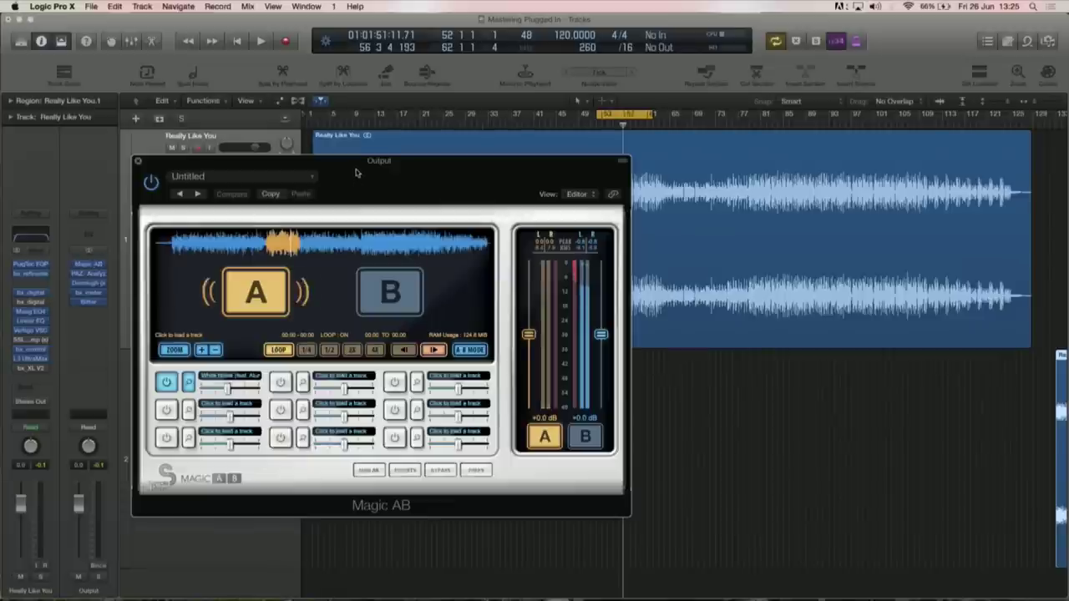
{"action": "left_click_drag", "start_coordinate": [356, 173], "coordinate": [575, 208]}
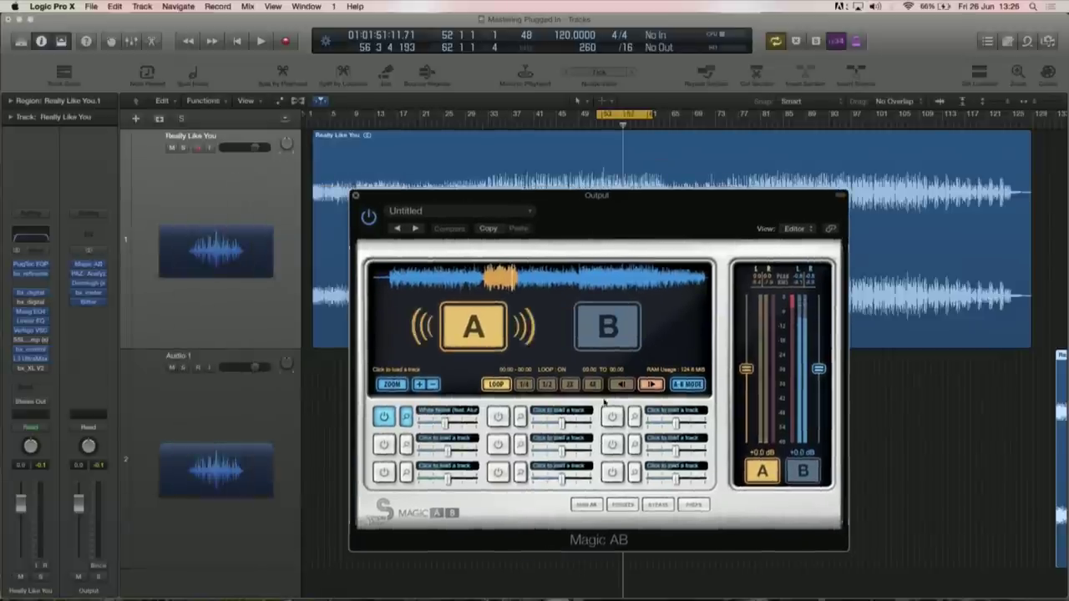
{"action": "left_click", "coordinate": [616, 336]}
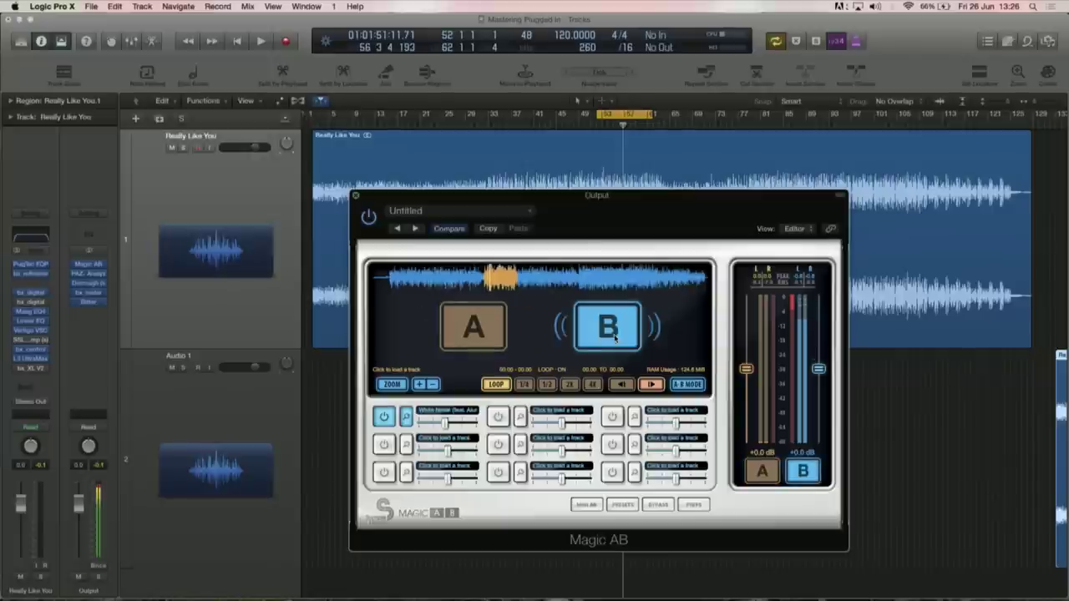
{"action": "key", "text": "space"}
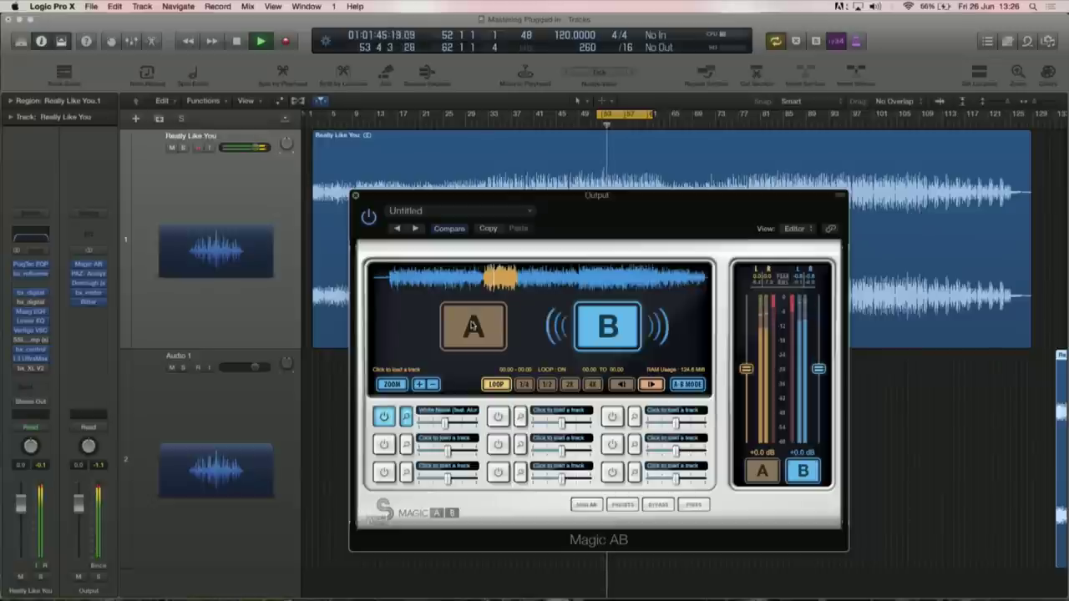
{"action": "left_click", "coordinate": [472, 326]}
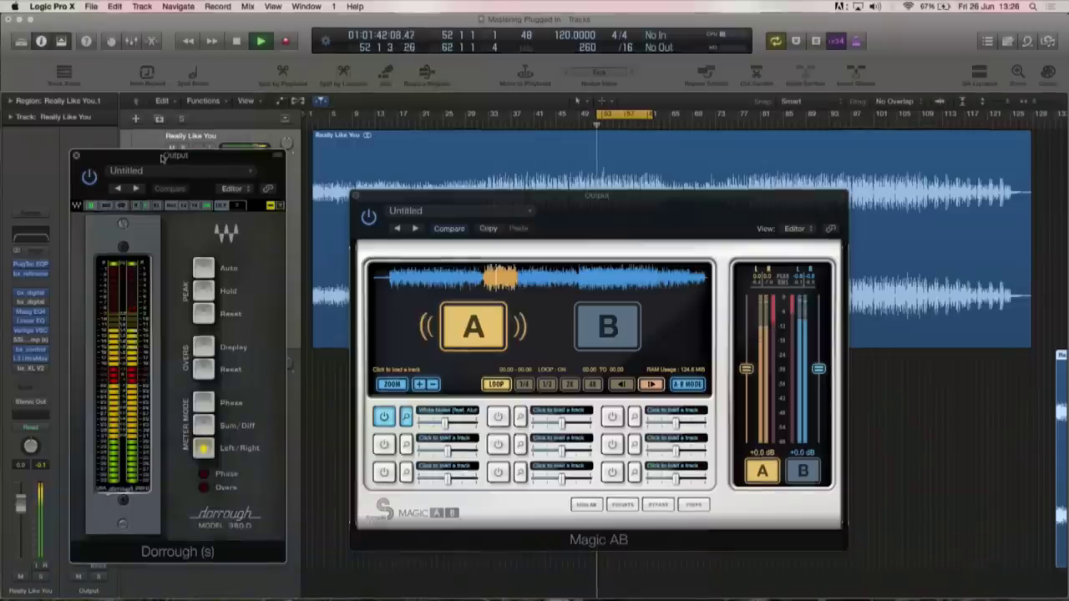
Check the output level on the Dorrough meter and the spectrum and stereo image in PAZ Analyzer, closing each one.
{"action": "left_click_drag", "start_coordinate": [164, 134], "coordinate": [948, 100]}
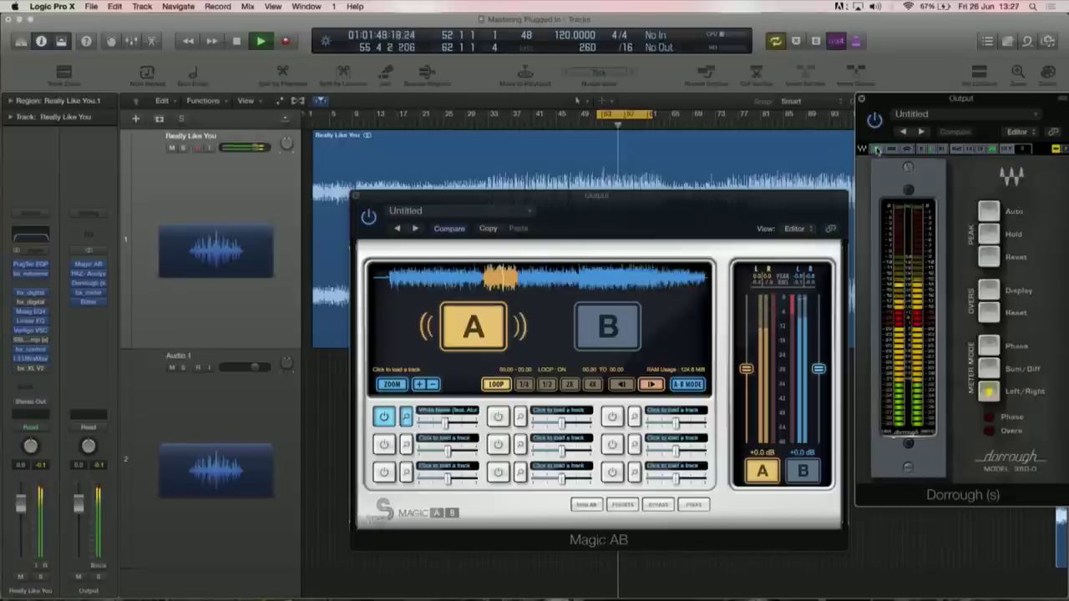
{"action": "left_click", "coordinate": [862, 101]}
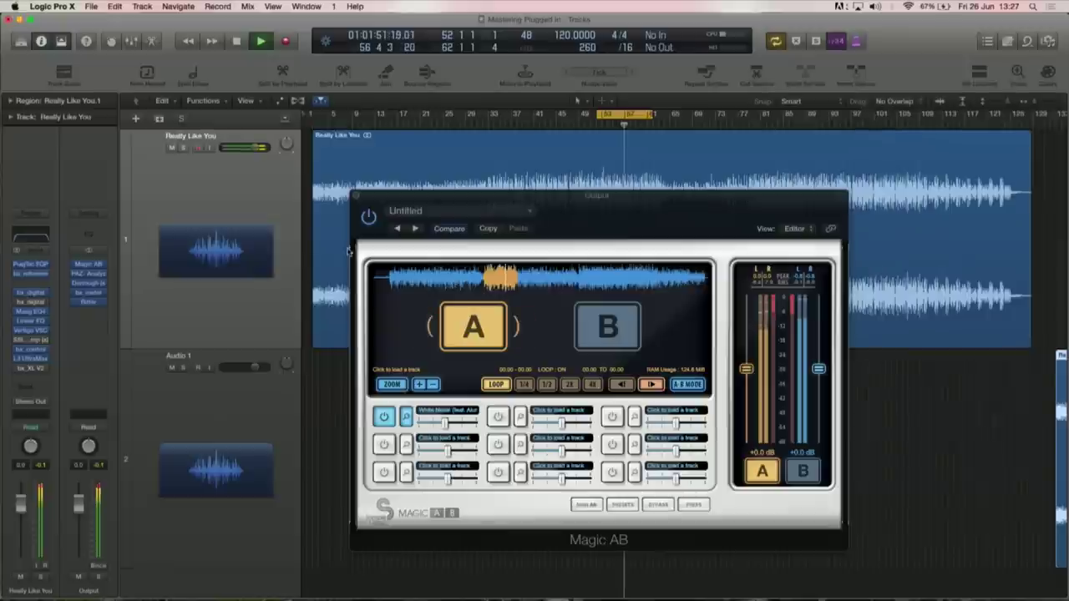
{"action": "left_click", "coordinate": [89, 275]}
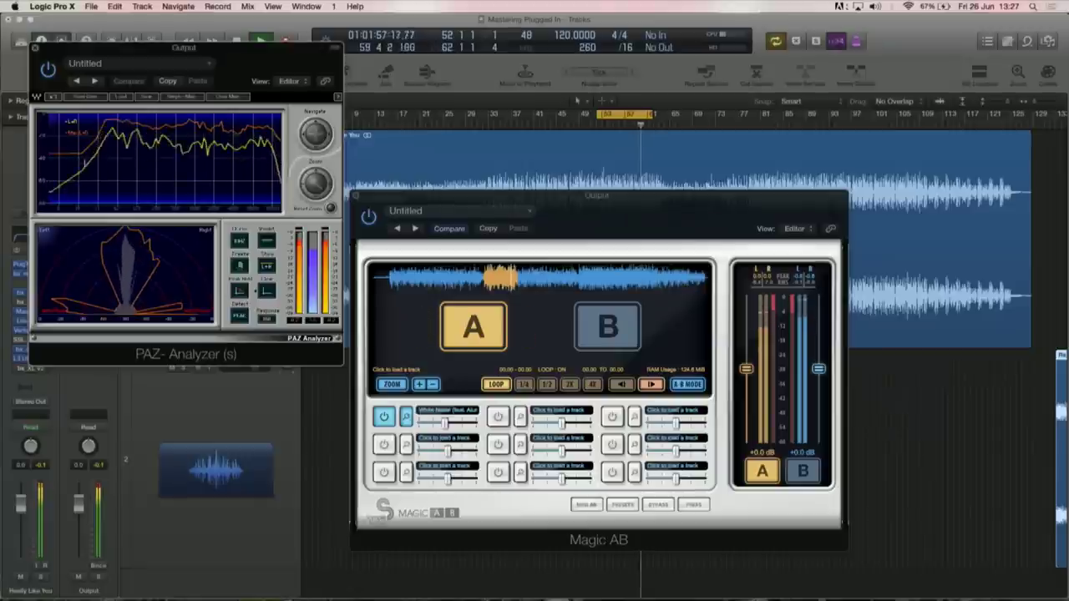
{"action": "key", "text": "super+w"}
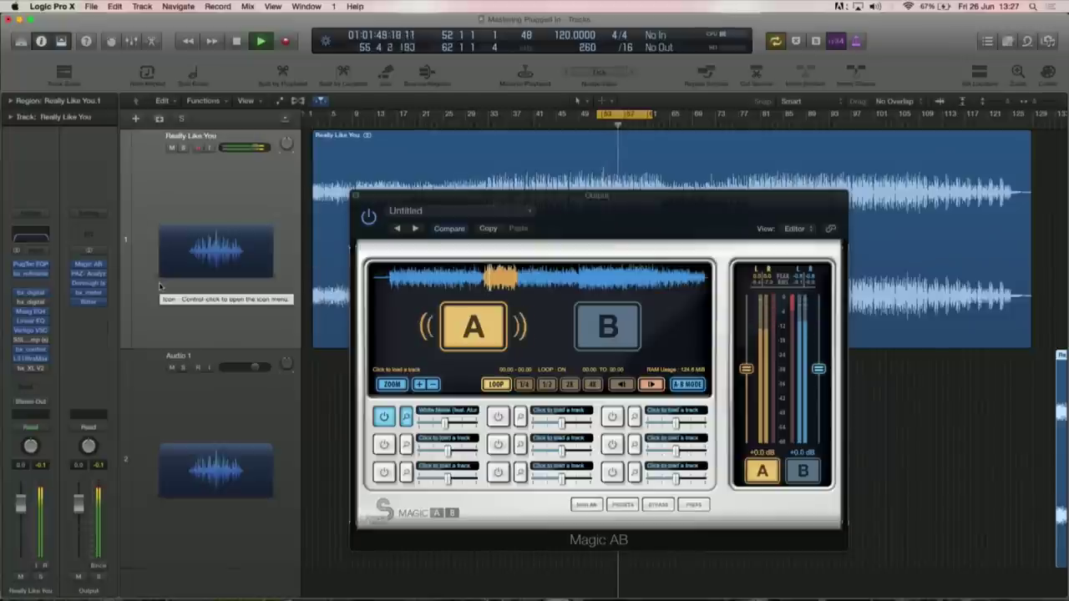
Check the master's peak, RMS and dynamic levels in bx_meter on the output channel, closing Magic AB, and stop and close the meter.
{"action": "left_click", "coordinate": [91, 293]}
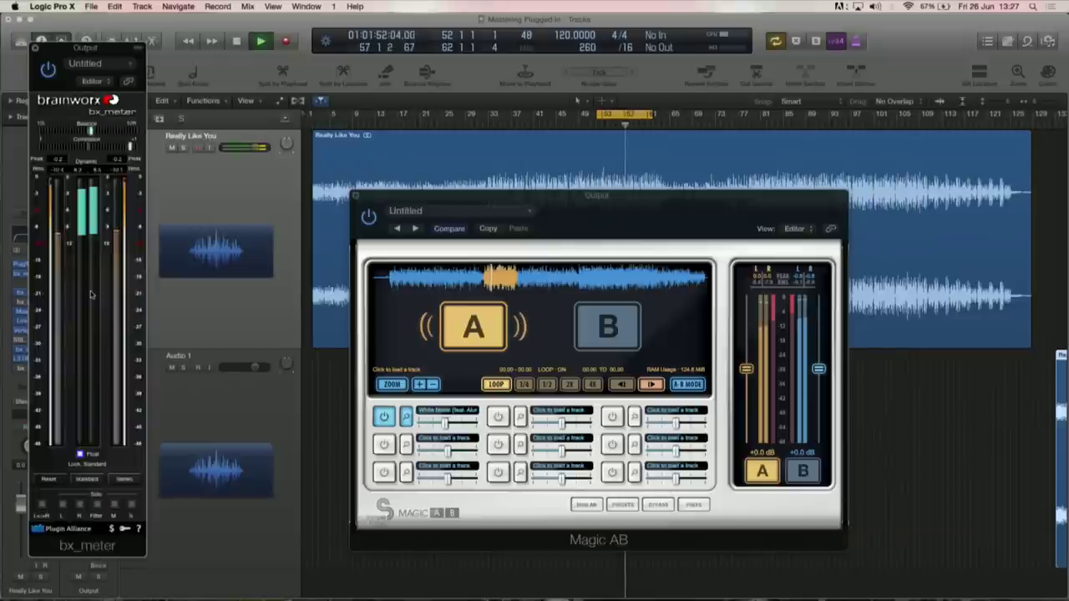
{"action": "left_click", "coordinate": [354, 195]}
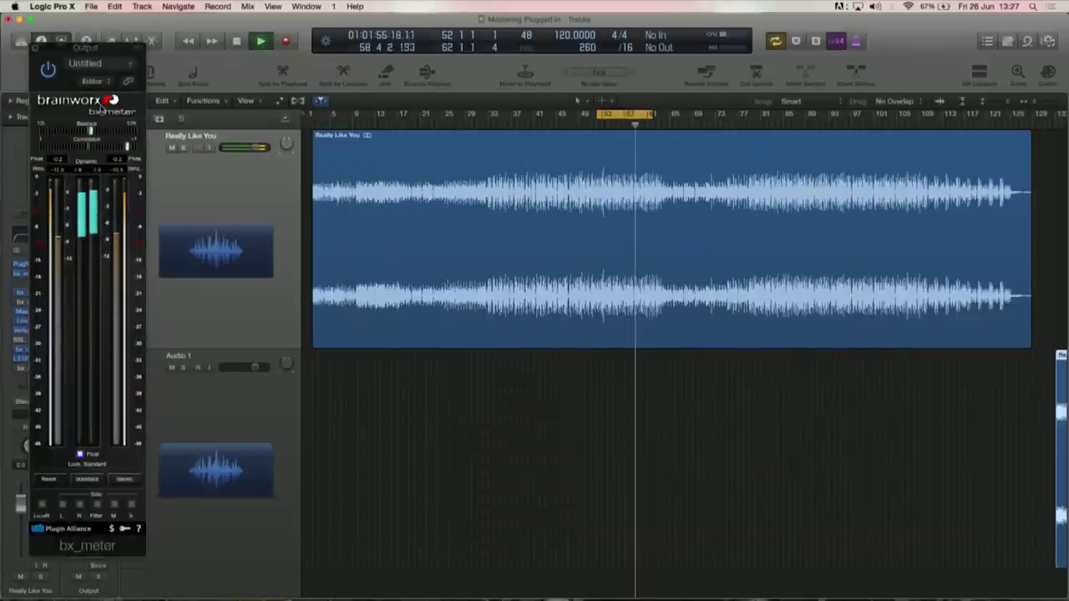
{"action": "left_click_drag", "start_coordinate": [114, 52], "coordinate": [860, 120]}
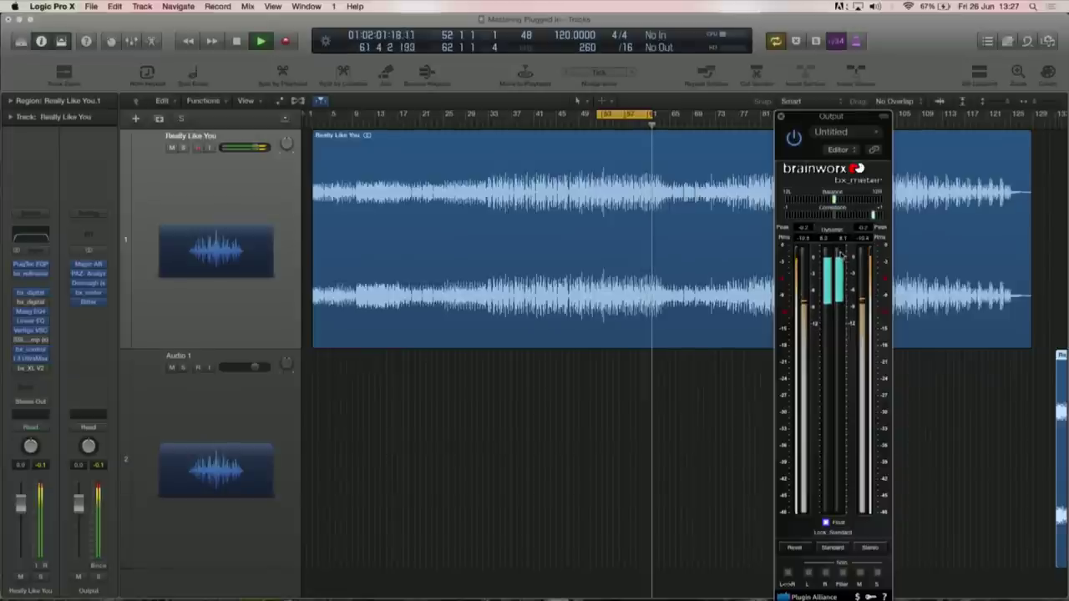
{"action": "key", "text": "space"}
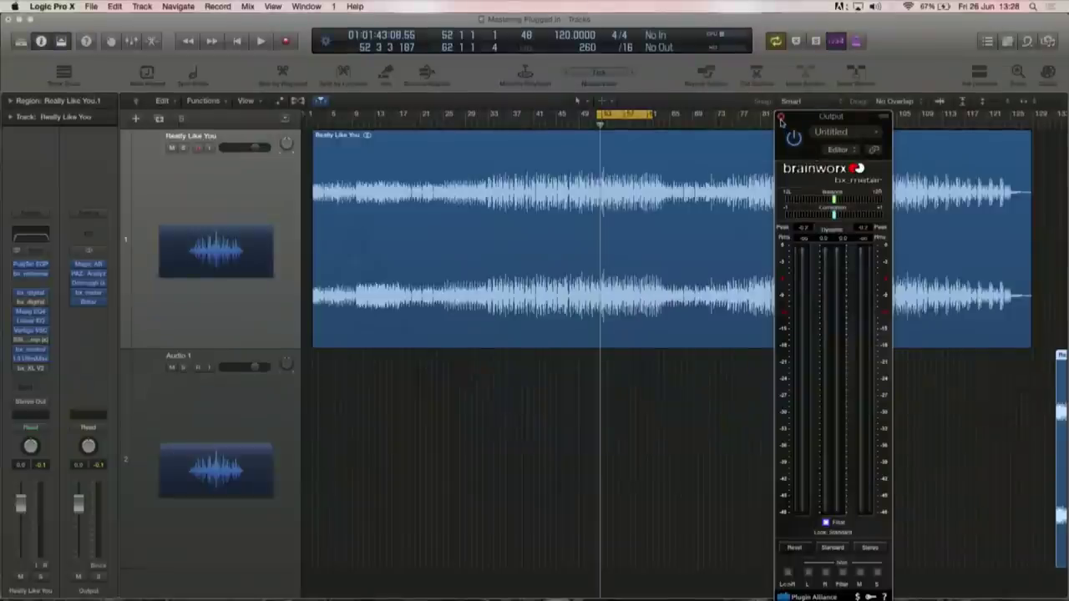
{"action": "left_click", "coordinate": [781, 117]}
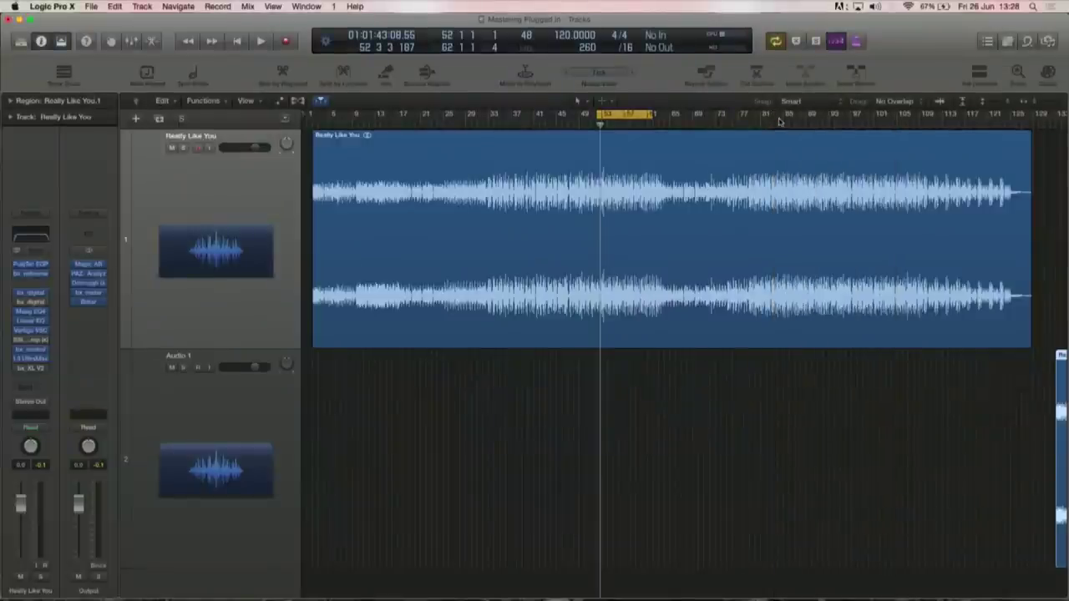
Open the Bitter meter on the output channel, move it clear of the plug-in slots, and check the master's bit usage during playback.
{"action": "left_click", "coordinate": [88, 304]}
{"action": "left_click_drag", "start_coordinate": [359, 264], "coordinate": [800, 297]}
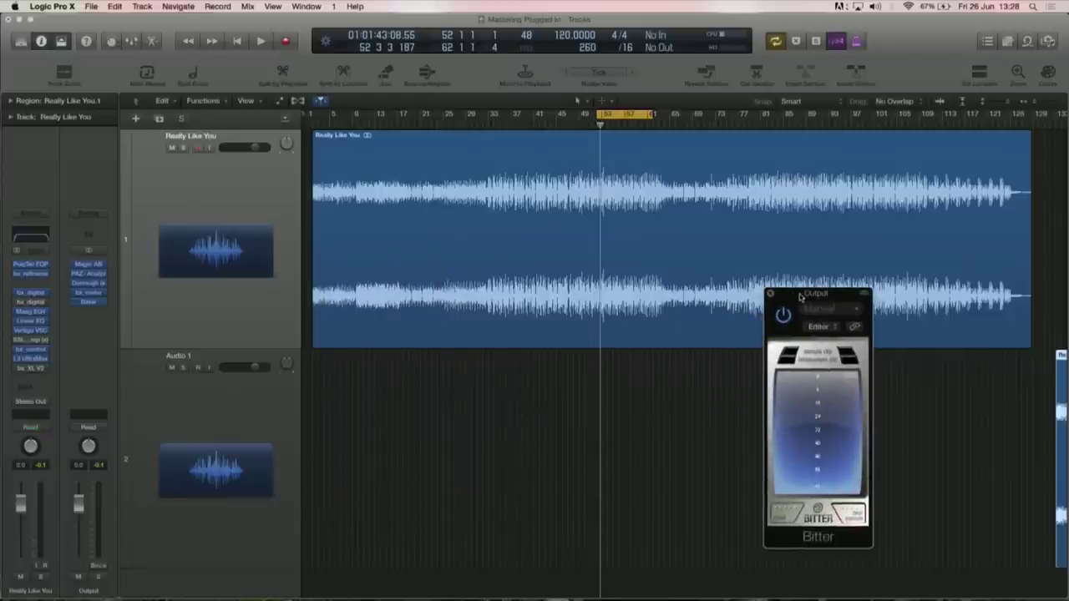
{"action": "key", "text": "space"}
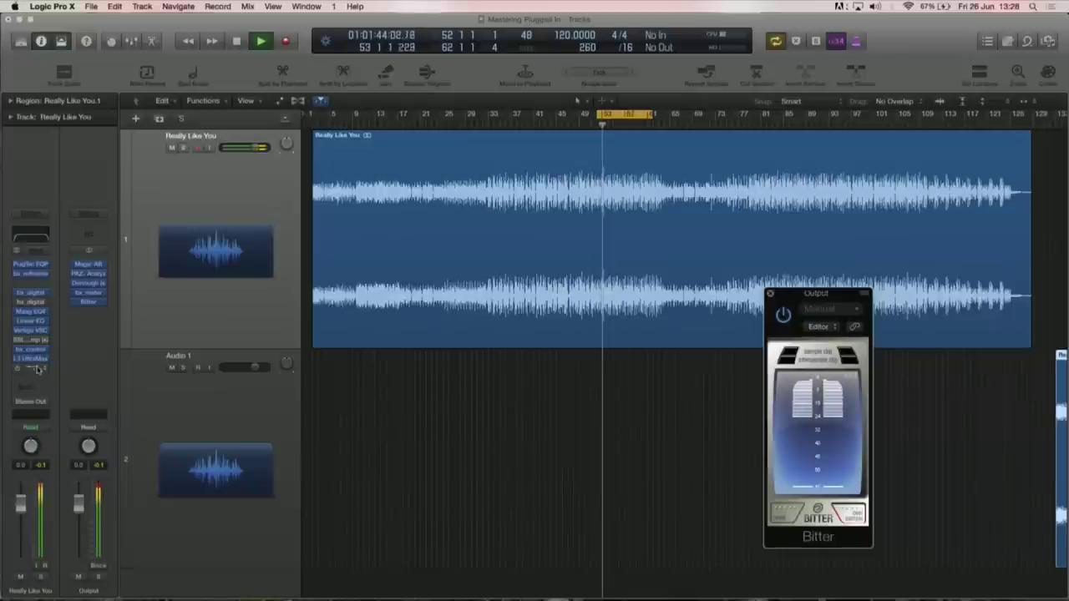
{"action": "mouse_move", "coordinate": [30, 359]}
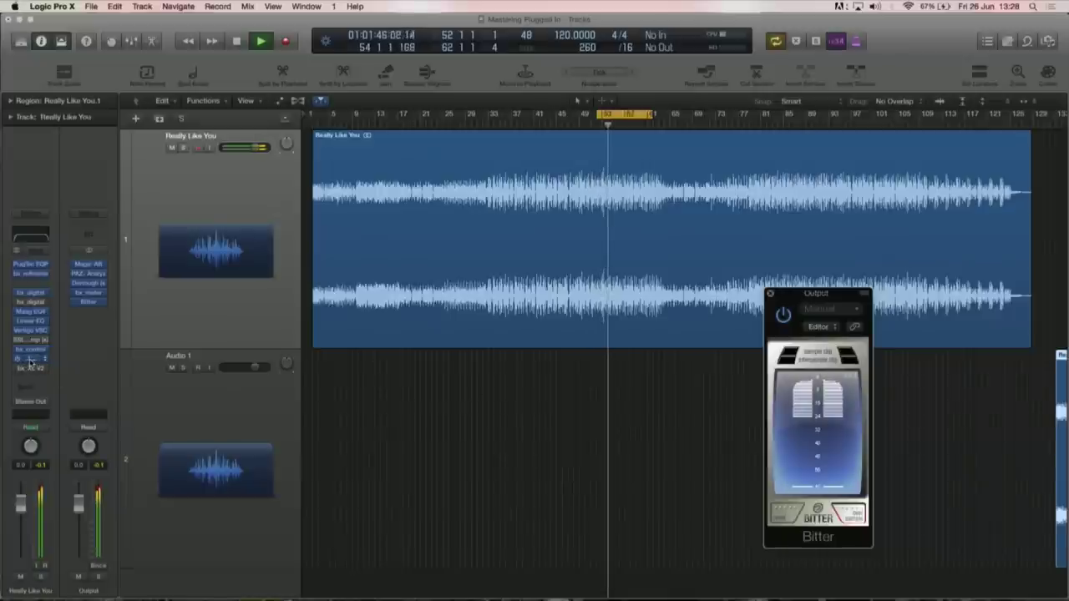
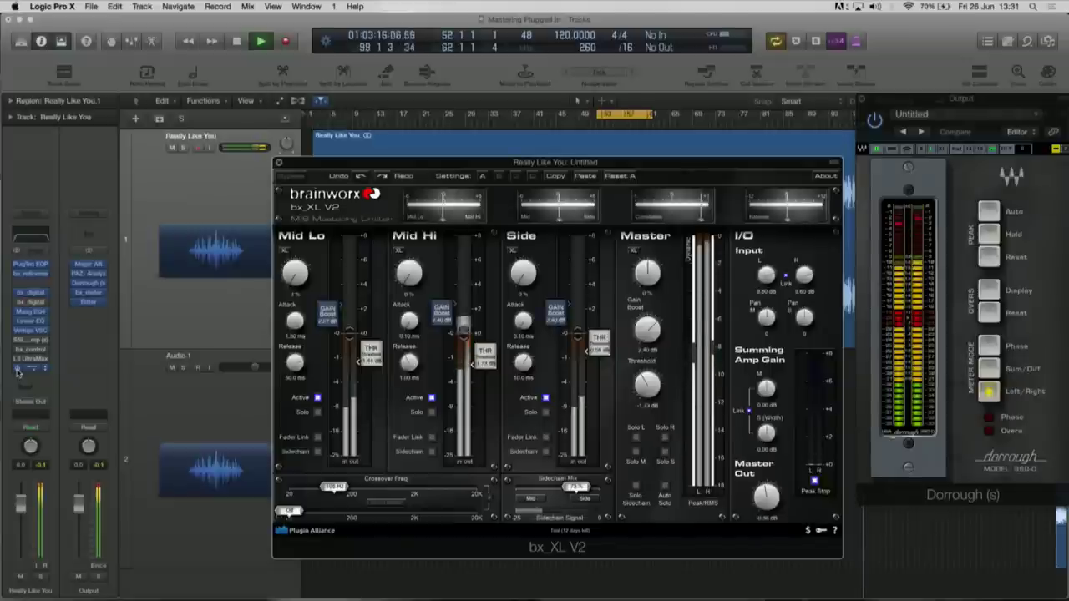
Clear the peak level on the Really Like You channel and replay the song through bx_XL V2, dismissing the system overload alert.
{"action": "key", "text": "space"}
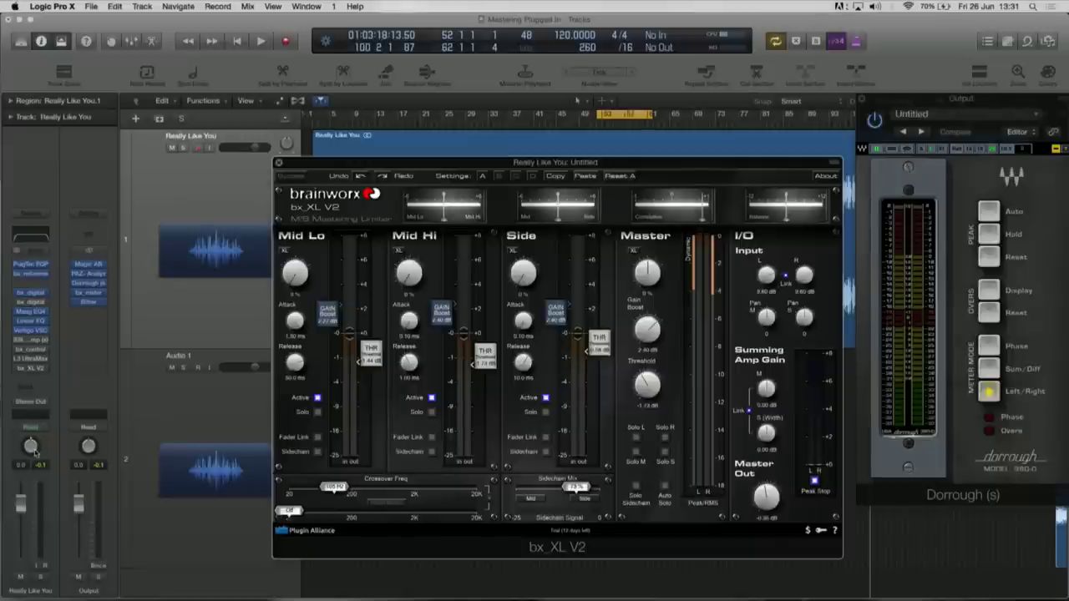
{"action": "left_click", "coordinate": [40, 465]}
{"action": "key", "text": "space"}
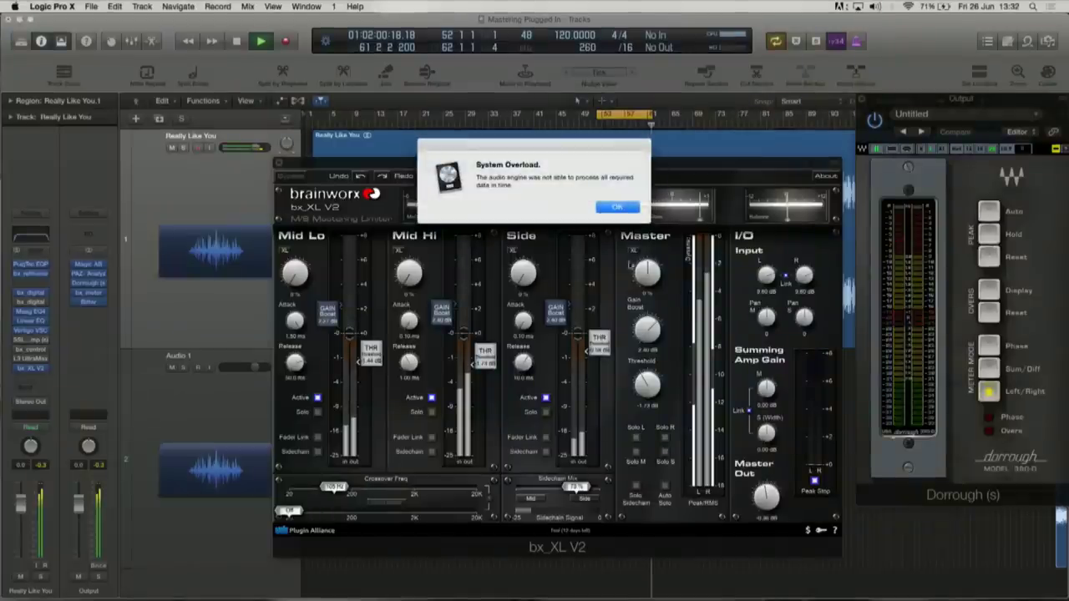
{"action": "left_click", "coordinate": [613, 208]}
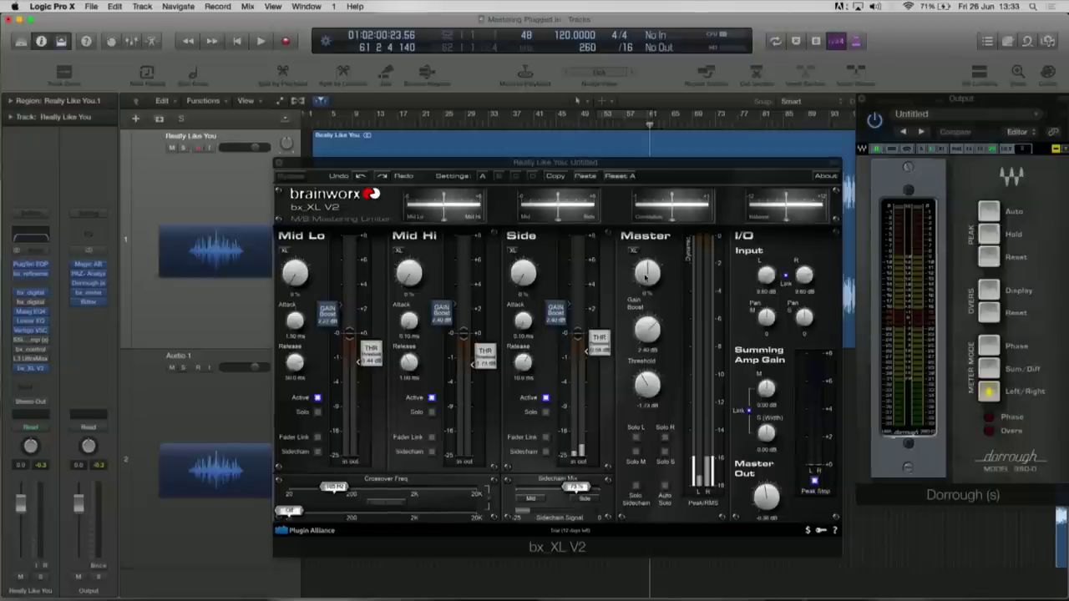
Audition bx_XL V2 with the Master XL amount at 43% during playback, moving its window clear and closing the Dorrough meter.
{"action": "key", "text": "space"}
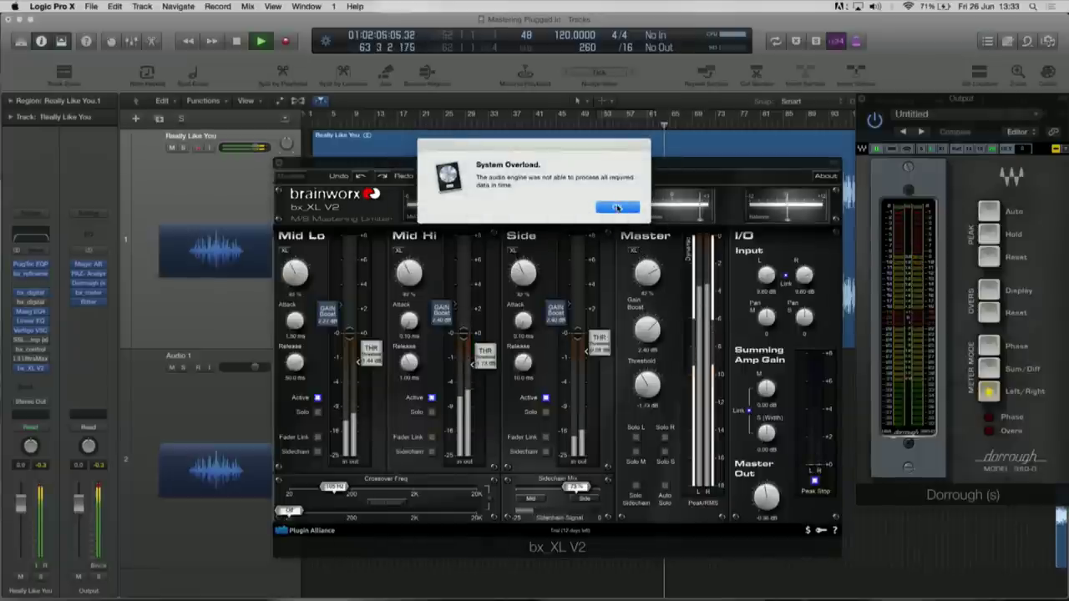
{"action": "left_click", "coordinate": [616, 207]}
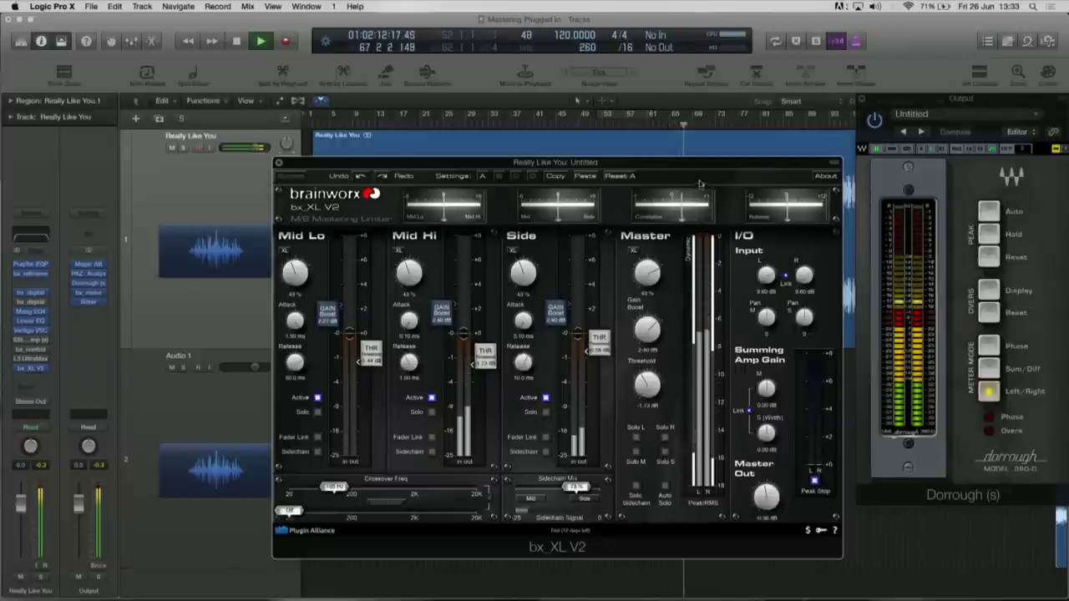
{"action": "left_click_drag", "start_coordinate": [700, 169], "coordinate": [575, 206]}
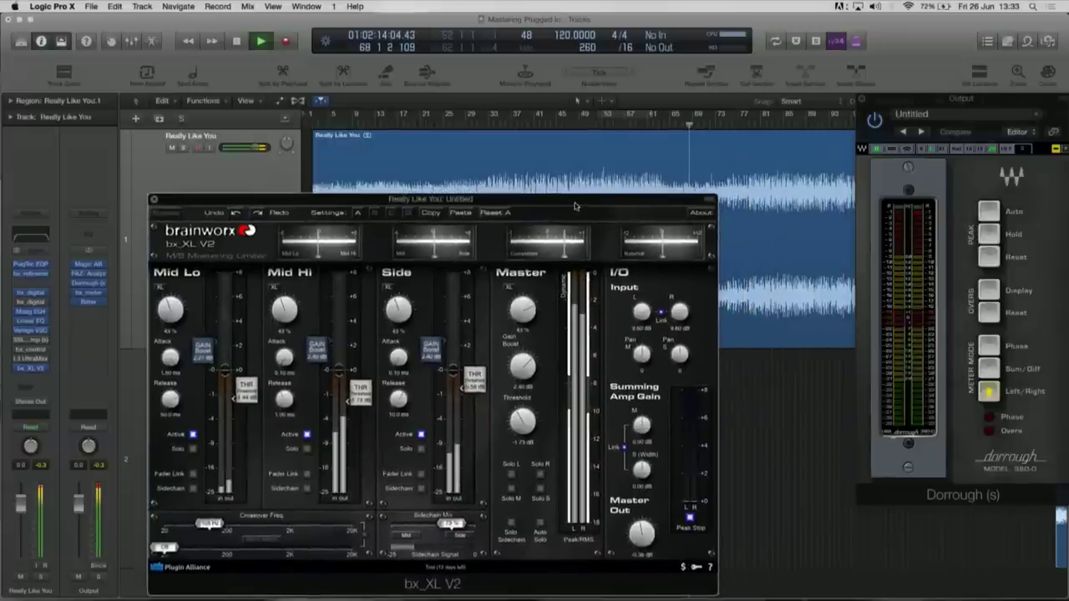
{"action": "left_click", "coordinate": [608, 207]}
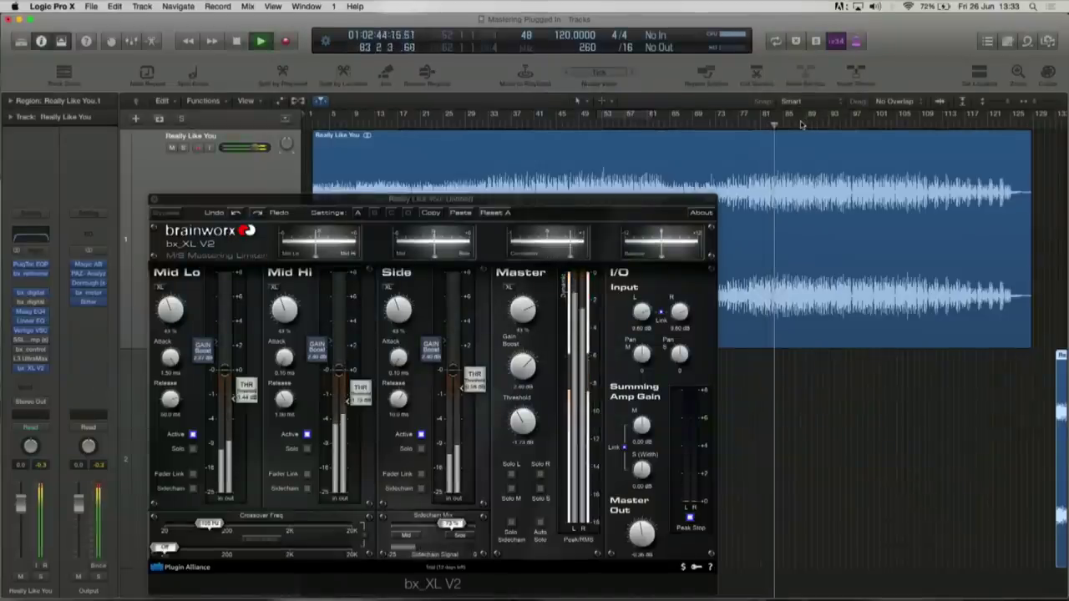
{"action": "left_click", "coordinate": [511, 289]}
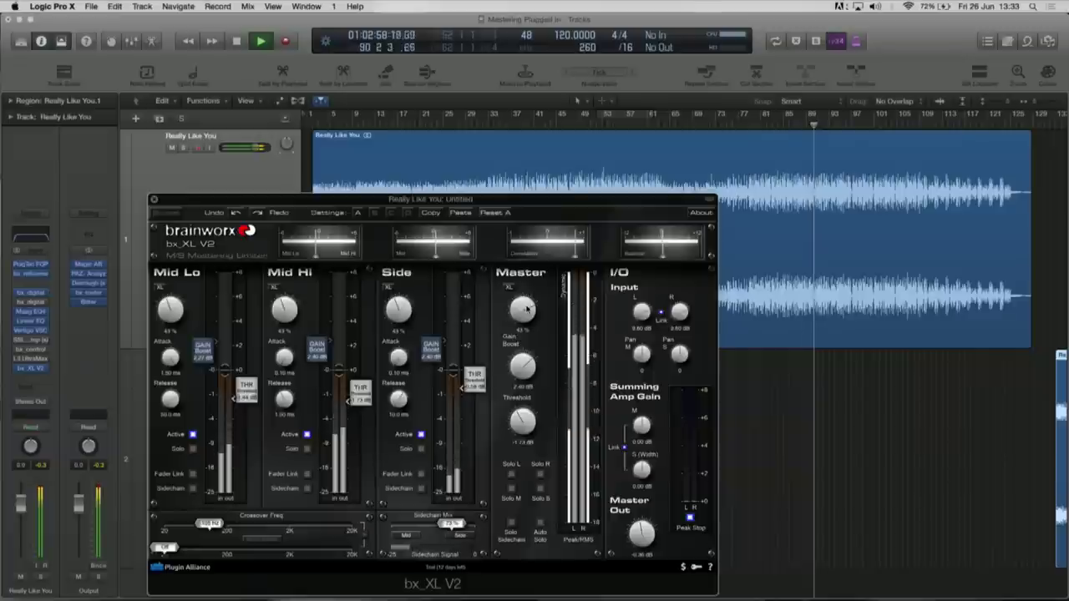
Reset the Master XL amount in bx_XL V2 to 0% and close the plug-in.
{"action": "left_click", "coordinate": [523, 309], "text": "alt"}
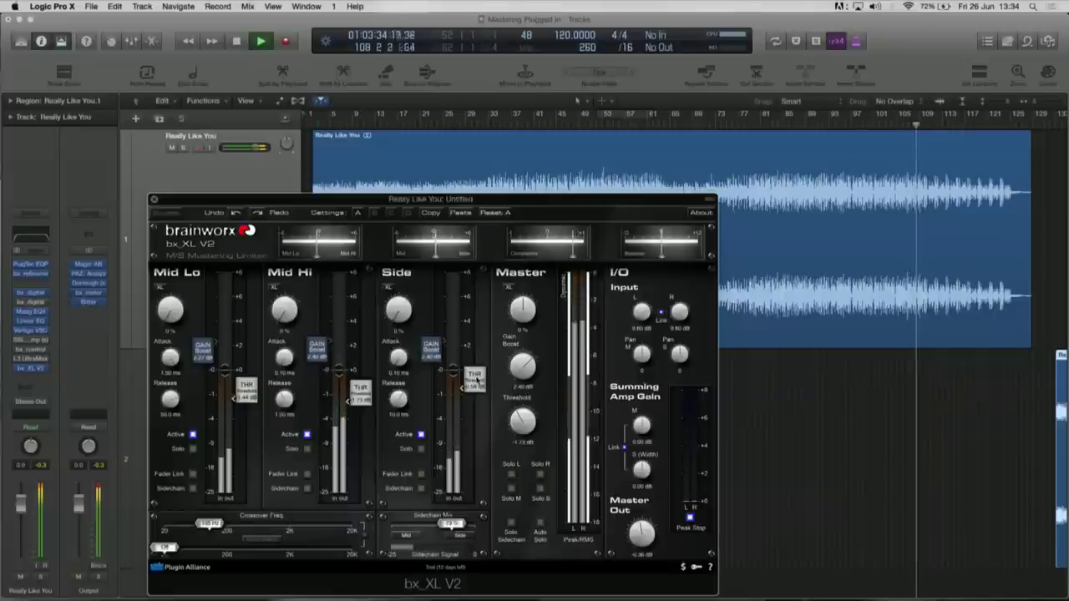
{"action": "left_click", "coordinate": [155, 200]}
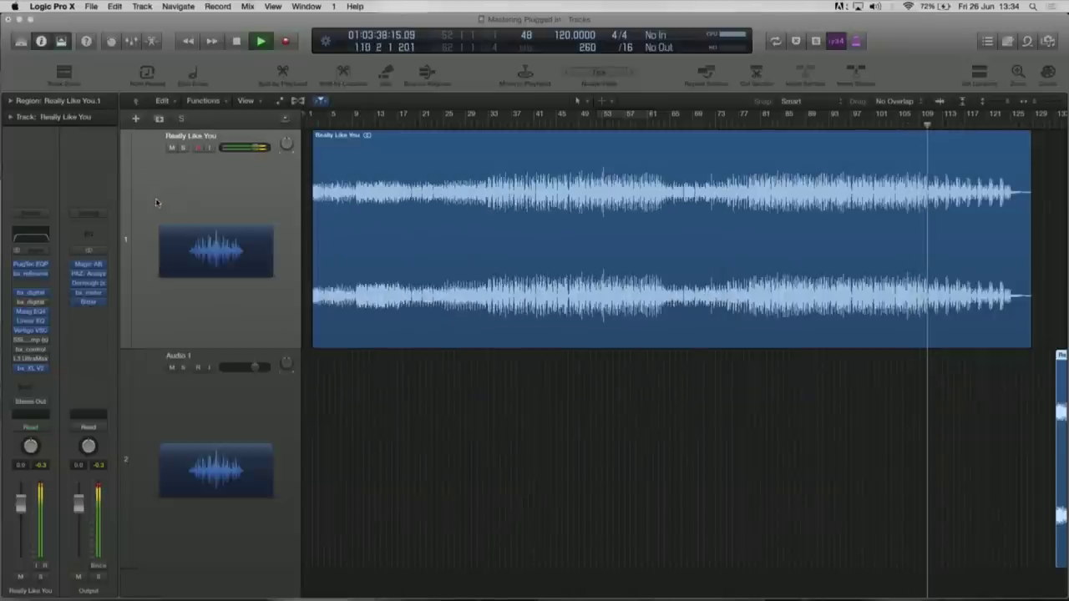